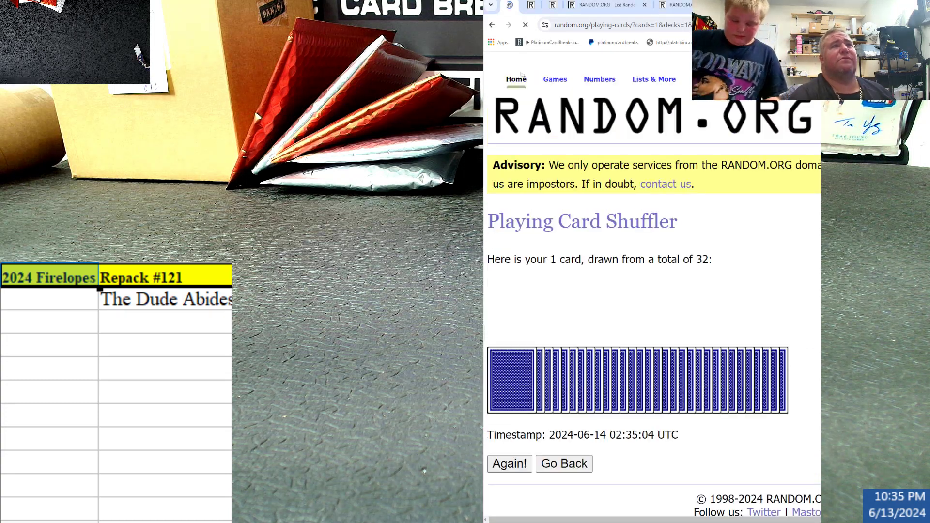
# - Shuffle the spot numbers 17, 40, 4, 60, 80 several times, landing with 17 first
pyautogui.click(603, 4)
pyautogui.scroll(-2, 513, 367)
pyautogui.scroll(-2, 514, 367)
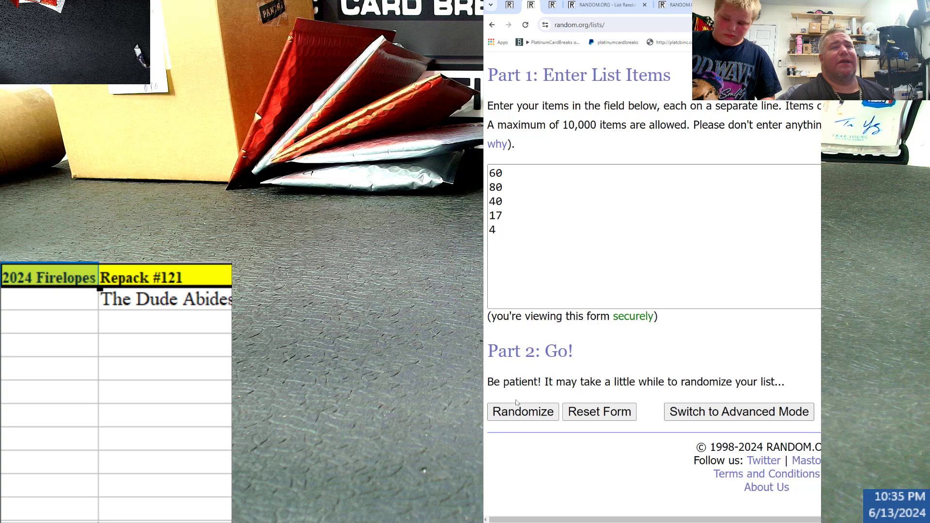
pyautogui.click(524, 413)
pyautogui.scroll(-1, 520, 404)
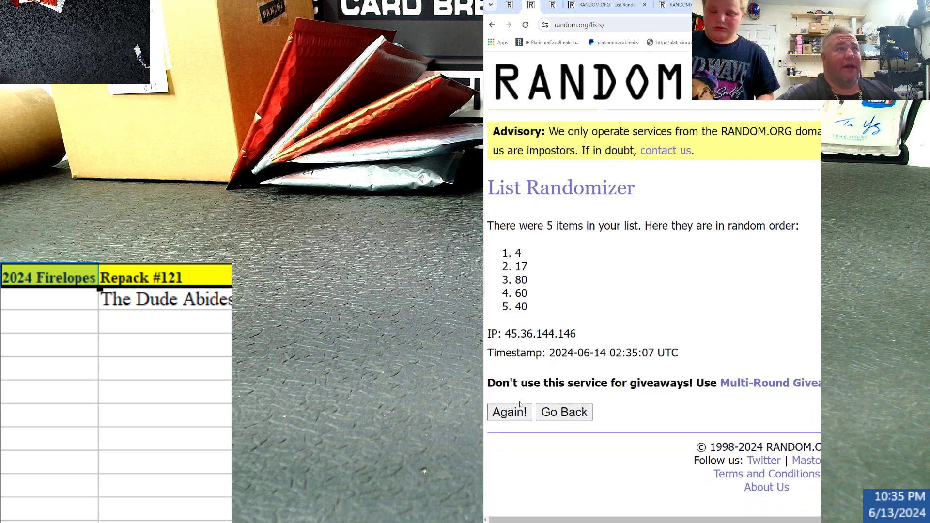
pyautogui.click(516, 409)
pyautogui.scroll(-1, 512, 411)
pyautogui.click(510, 412)
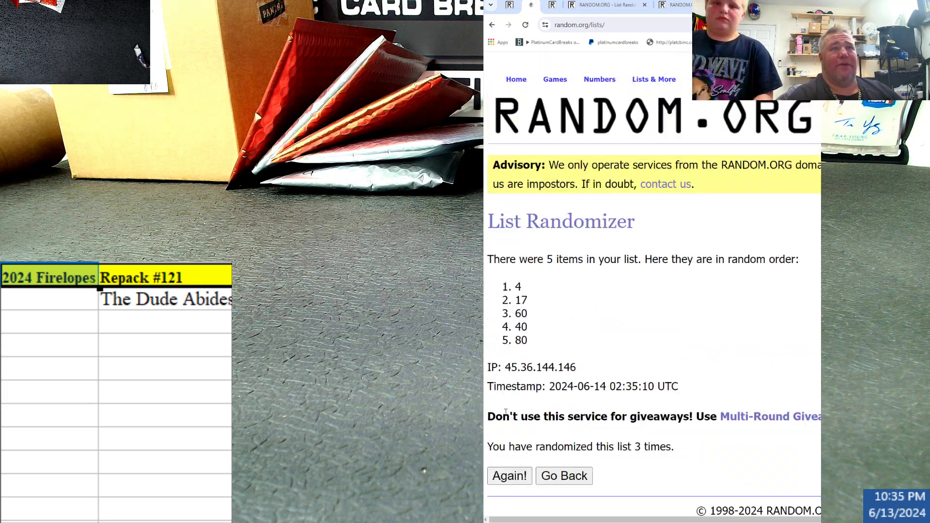
pyautogui.scroll(-1, 510, 412)
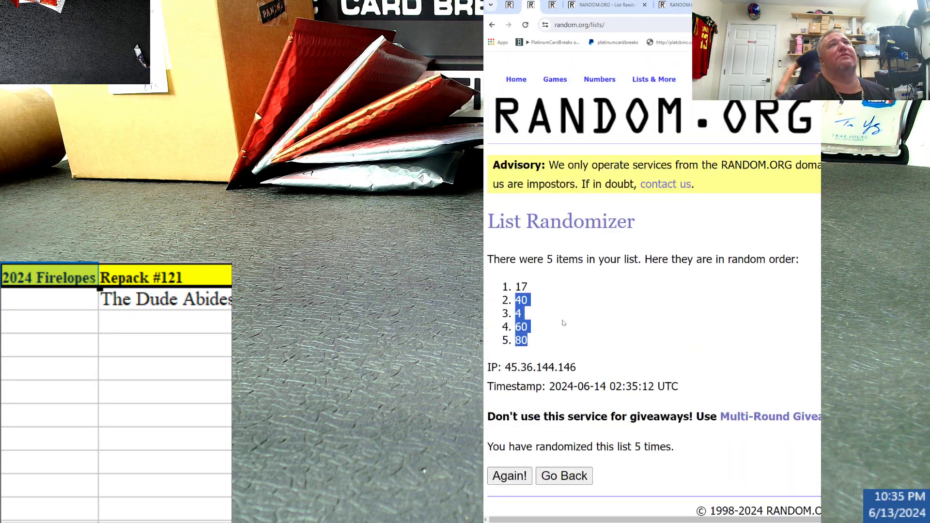
pyautogui.moveTo(653, 79)
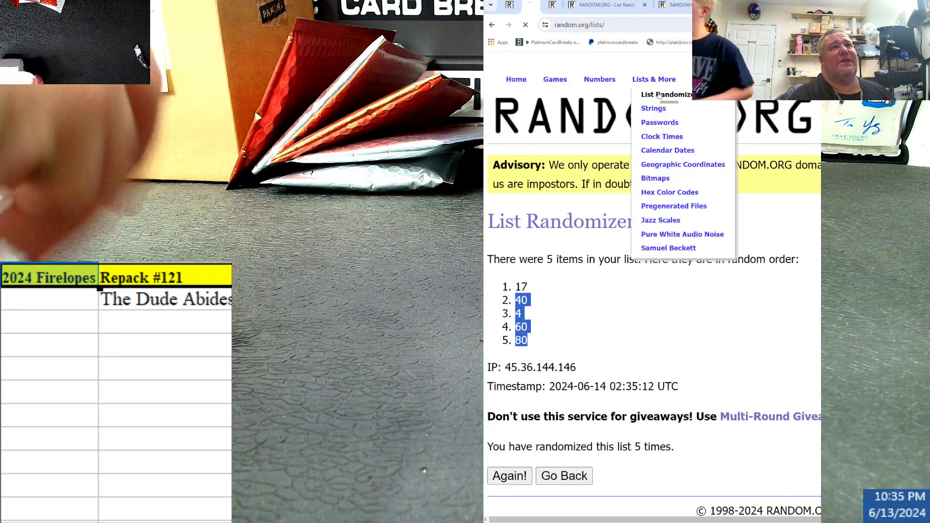
# - Return to the List Randomizer entry form holding the remaining 40, 4, 60, 80
pyautogui.click(662, 94)
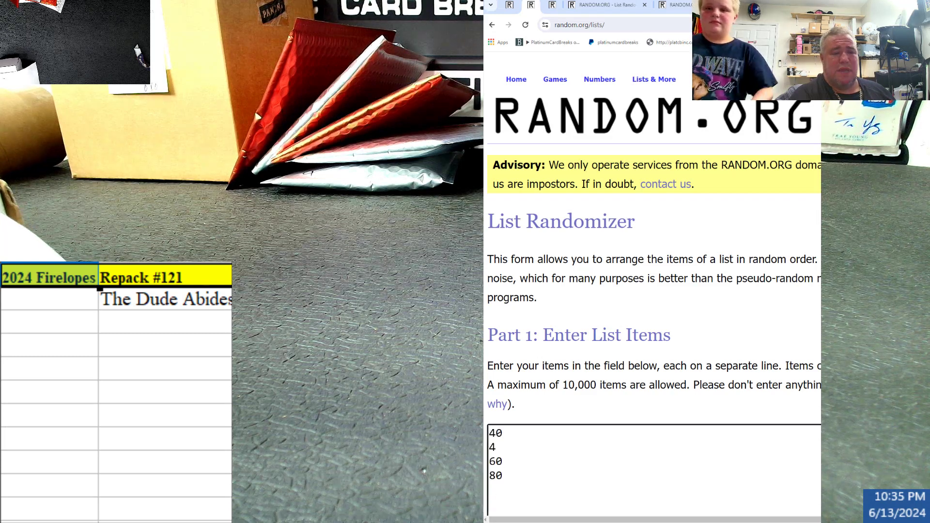